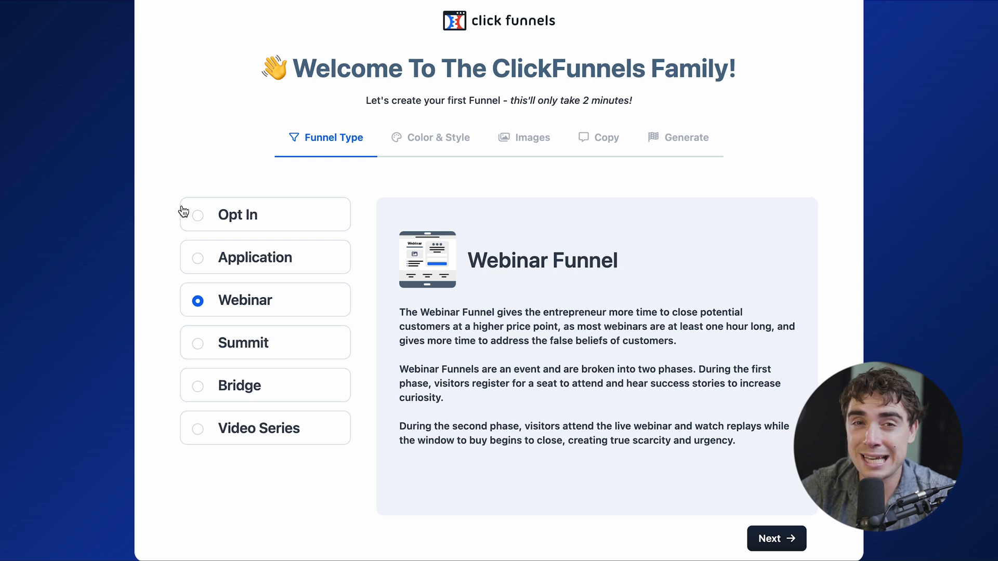
# Choose the Opt In funnel type, keep the Blocky style, and continue to the copy stage with Isometric 3D images.
pyautogui.click(184, 211)
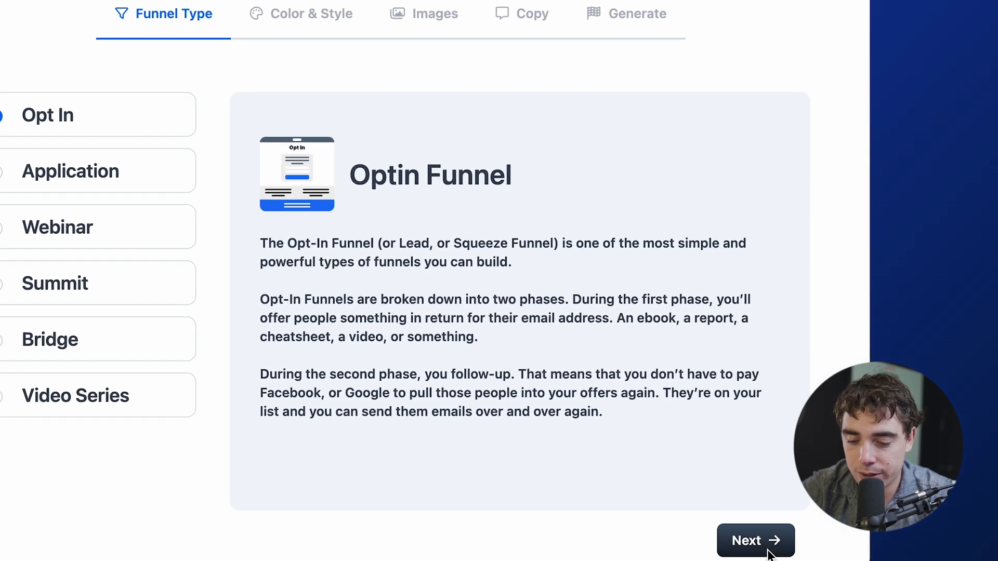
pyautogui.click(767, 553)
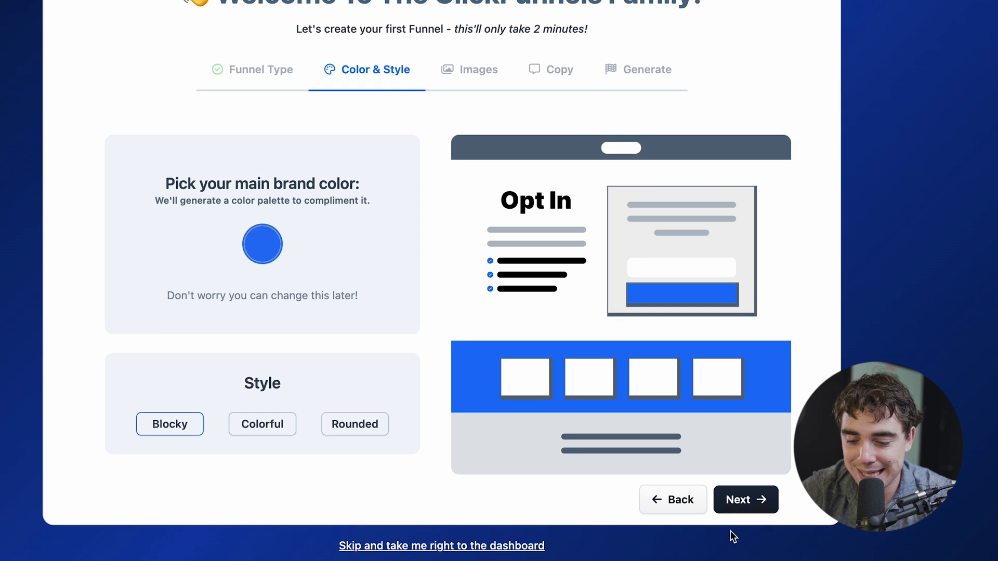
pyautogui.click(738, 507)
pyautogui.scroll(-3, 530, 494)
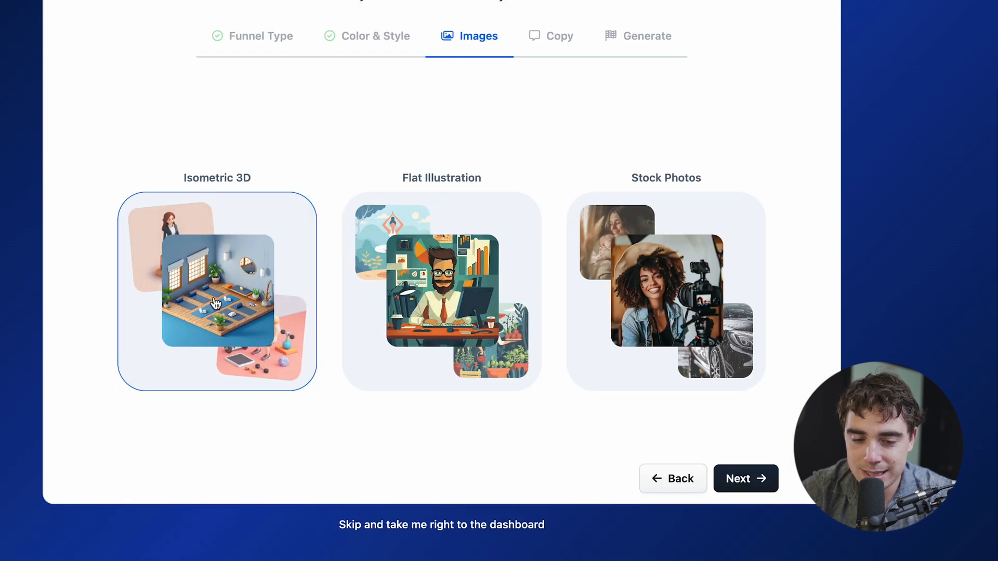
pyautogui.click(746, 478)
# Enter "course" as the offer details, regenerate the example copy, and choose the Playful tone.
pyautogui.write('course')
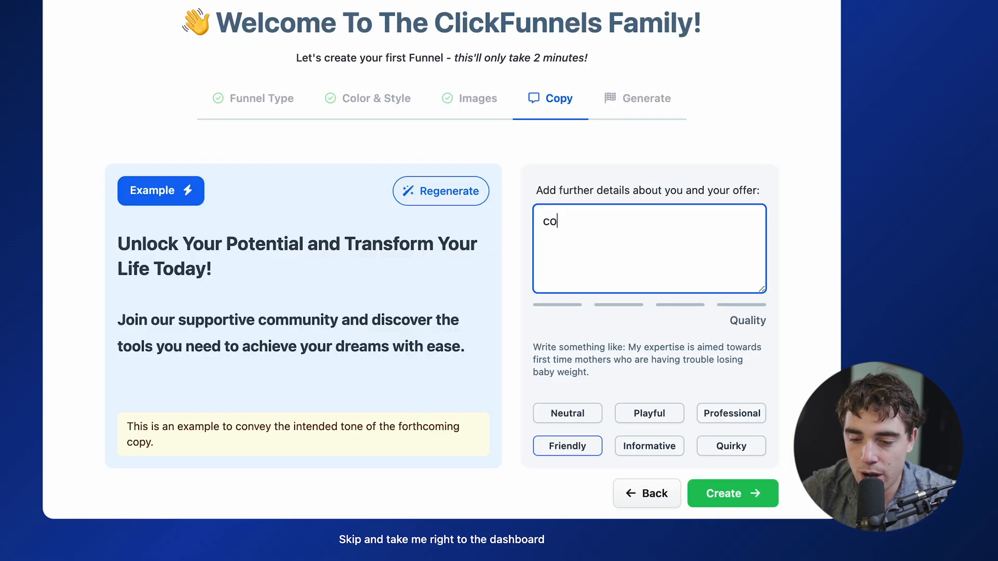
pyautogui.click(444, 191)
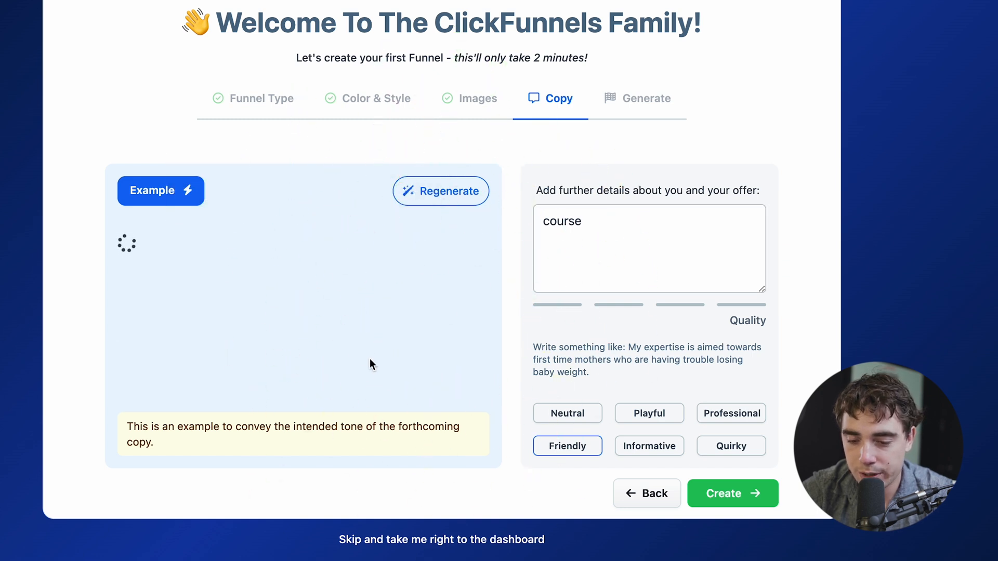
pyautogui.click(645, 416)
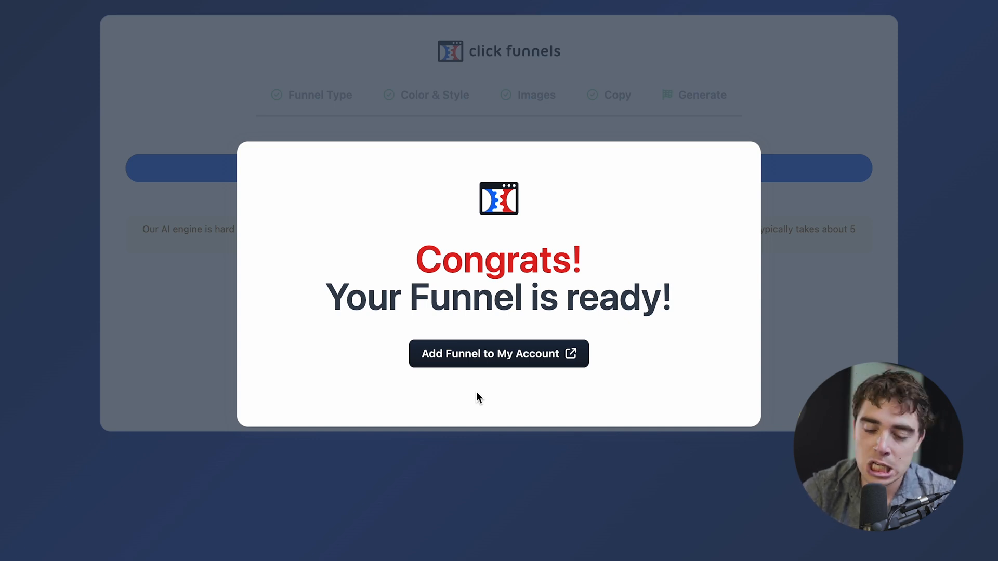
# Add the generated funnel to the account and close the installation dialog.
pyautogui.click(454, 359)
pyautogui.click(424, 359)
pyautogui.click(517, 416)
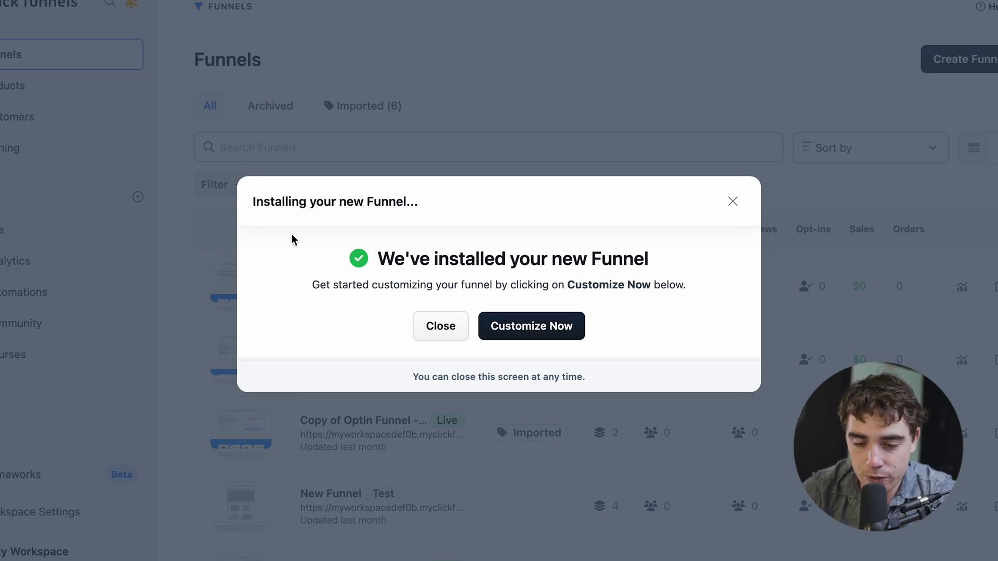
pyautogui.click(438, 325)
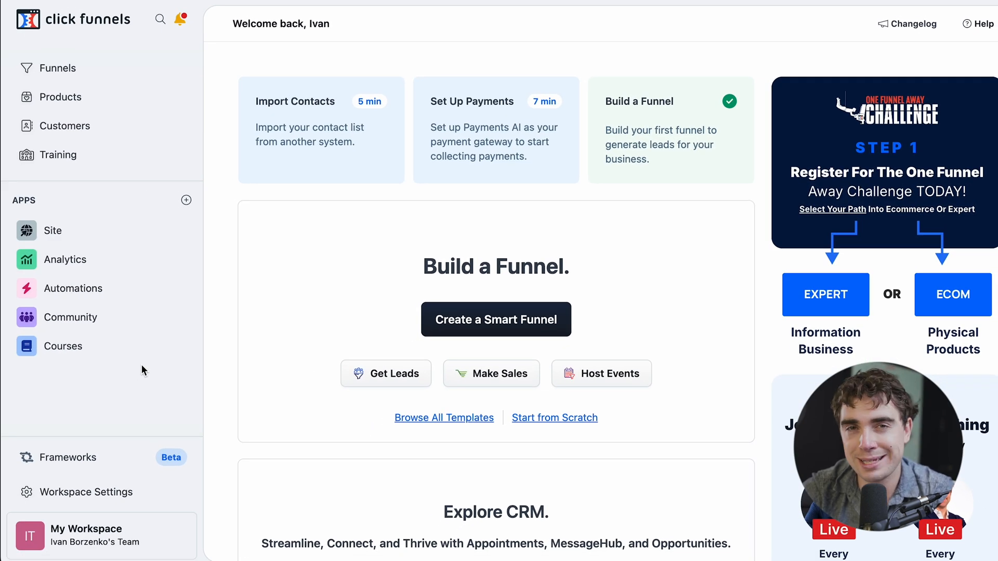
# Start creating a new course of the Custom type in the Courses app.
pyautogui.click(40, 359)
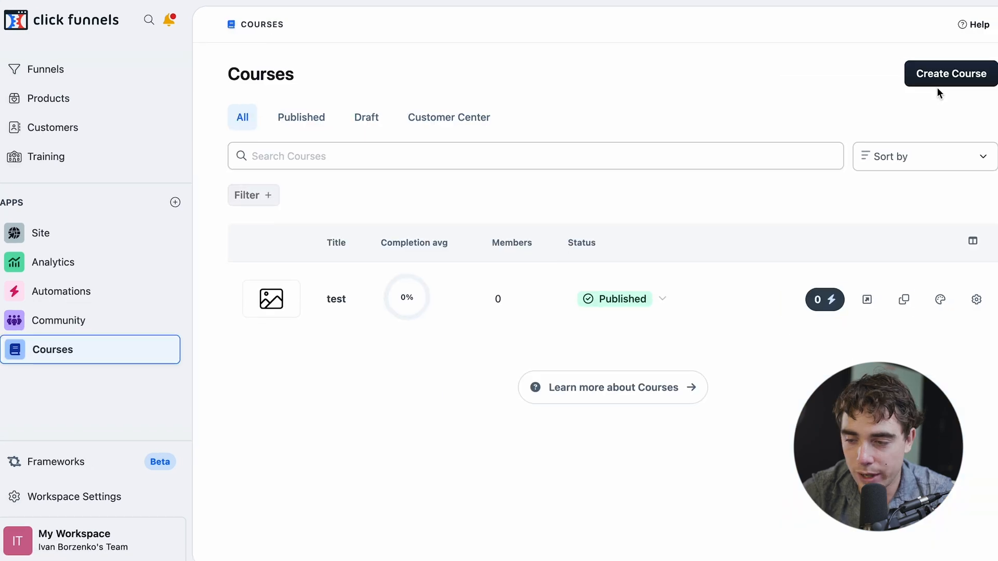
pyautogui.click(952, 72)
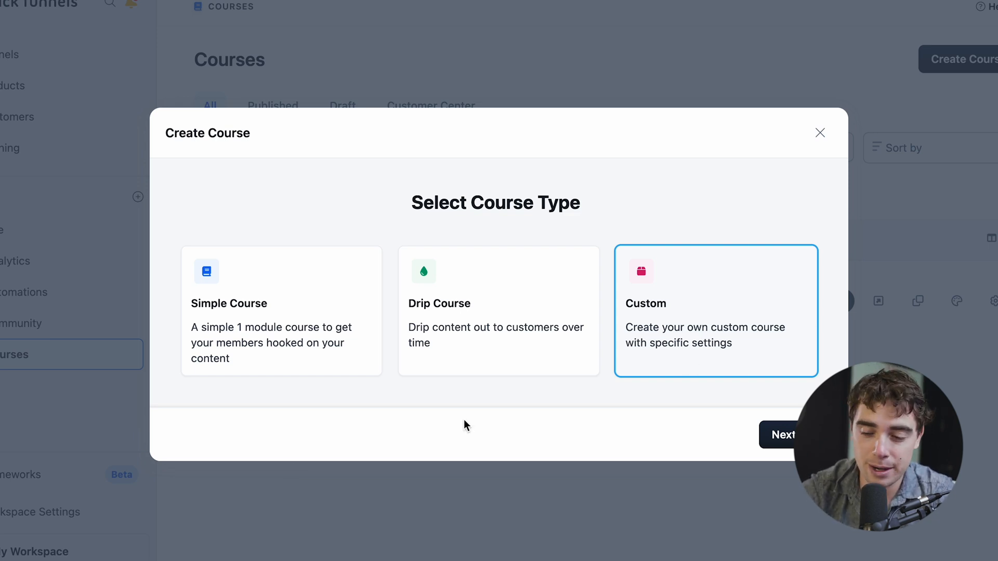
pyautogui.click(777, 435)
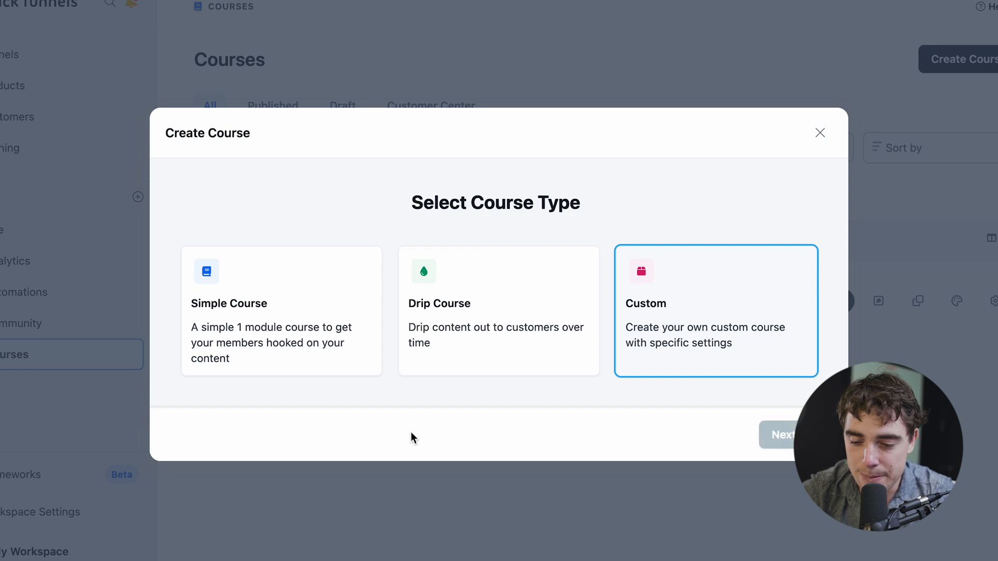
# Title the course "social media", enter "test" as its description, and continue to the next creation stage.
pyautogui.write('social media')
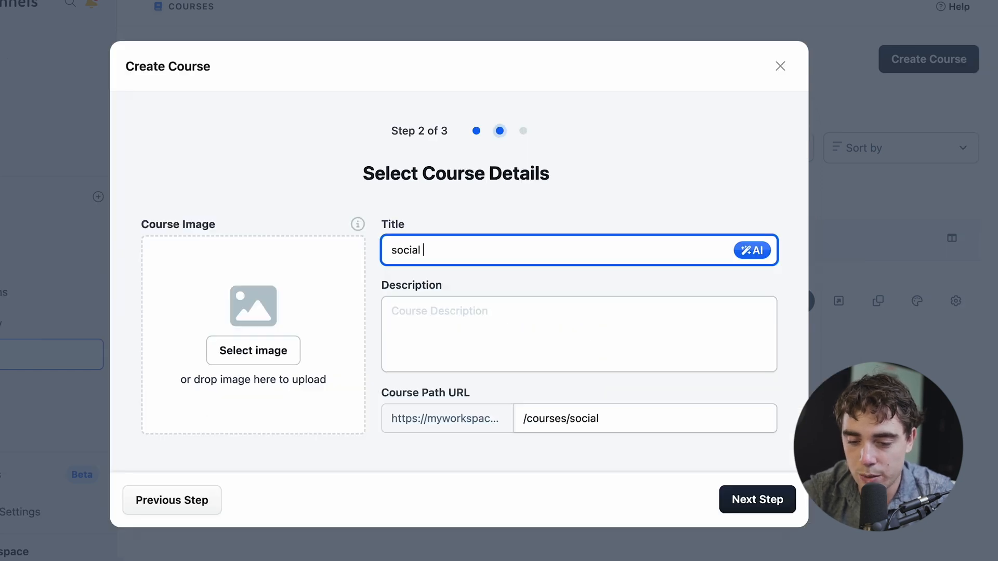
pyautogui.click(415, 325)
pyautogui.write('test')
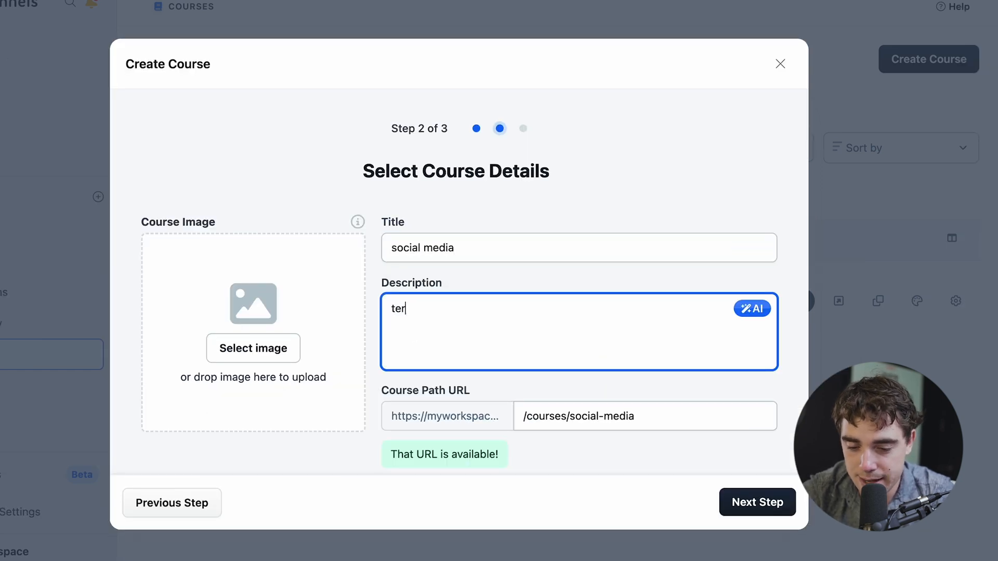
pyautogui.scroll(-1, 275, 378)
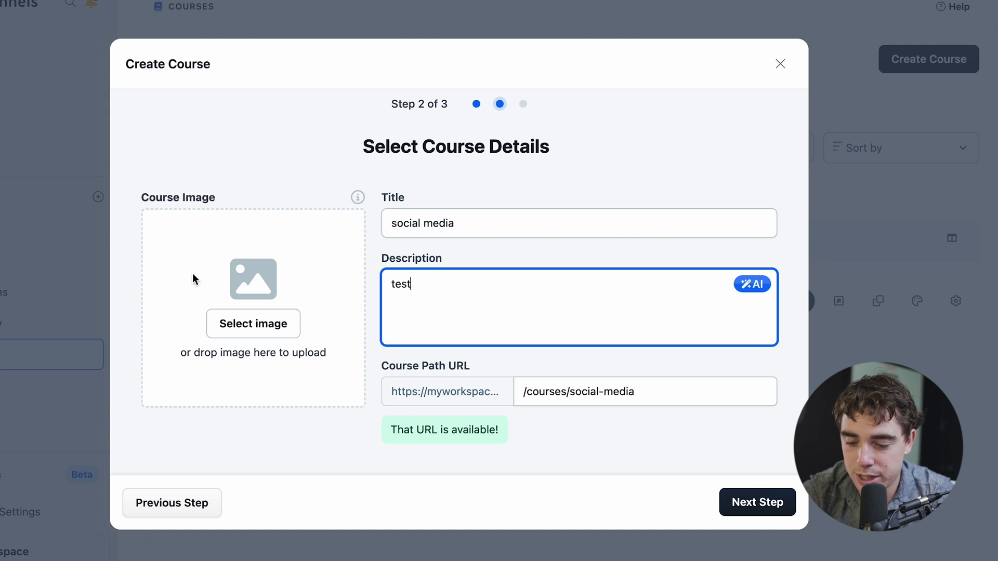
pyautogui.click(760, 501)
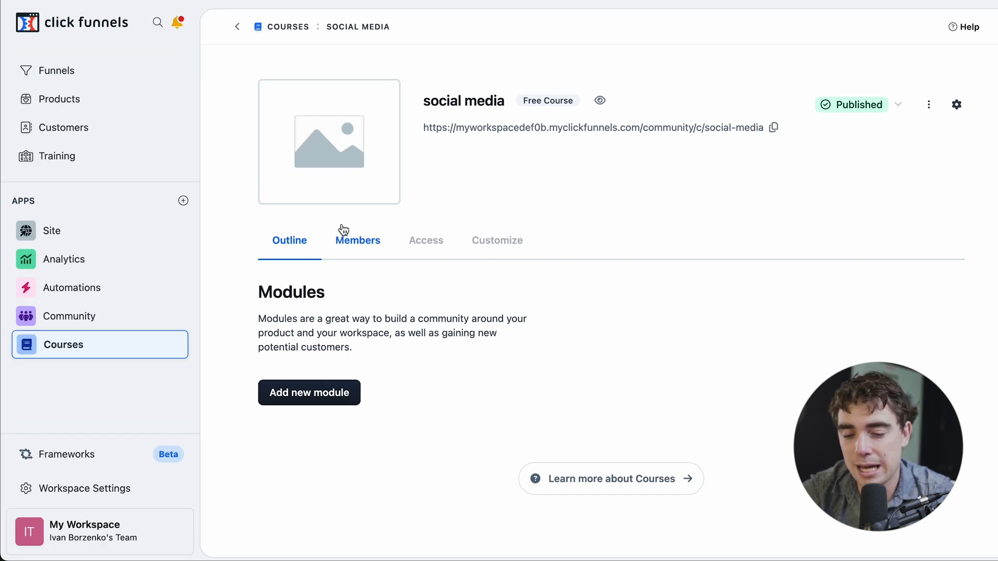
# Look at the course's product access options and at the workspace's product pages.
pyautogui.click(440, 245)
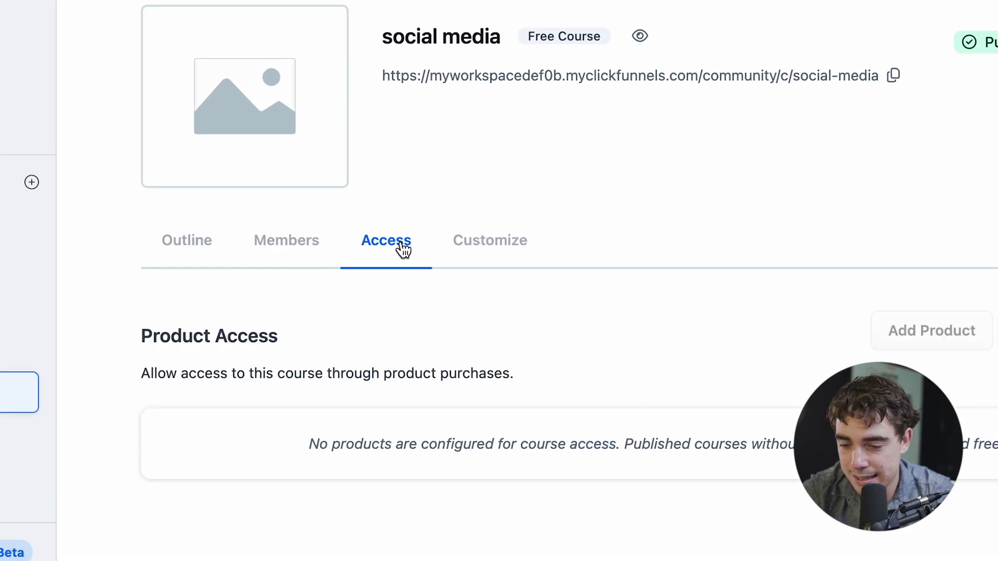
pyautogui.click(907, 308)
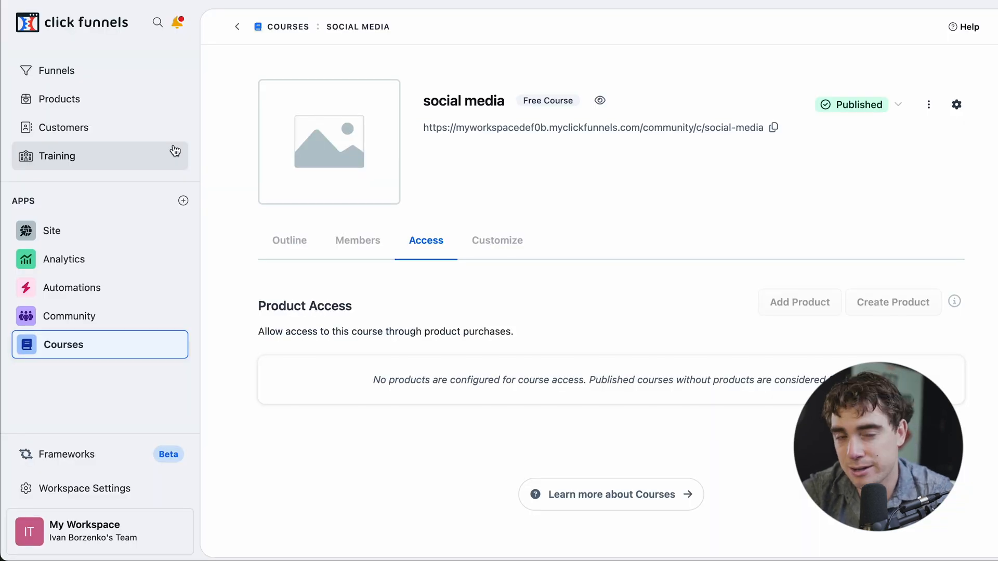
pyautogui.click(48, 107)
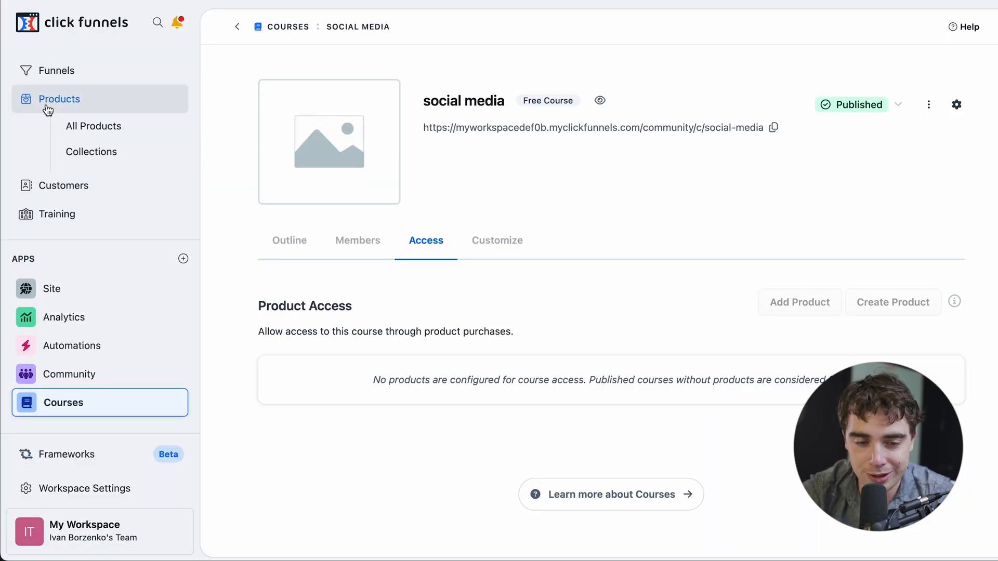
pyautogui.click(66, 127)
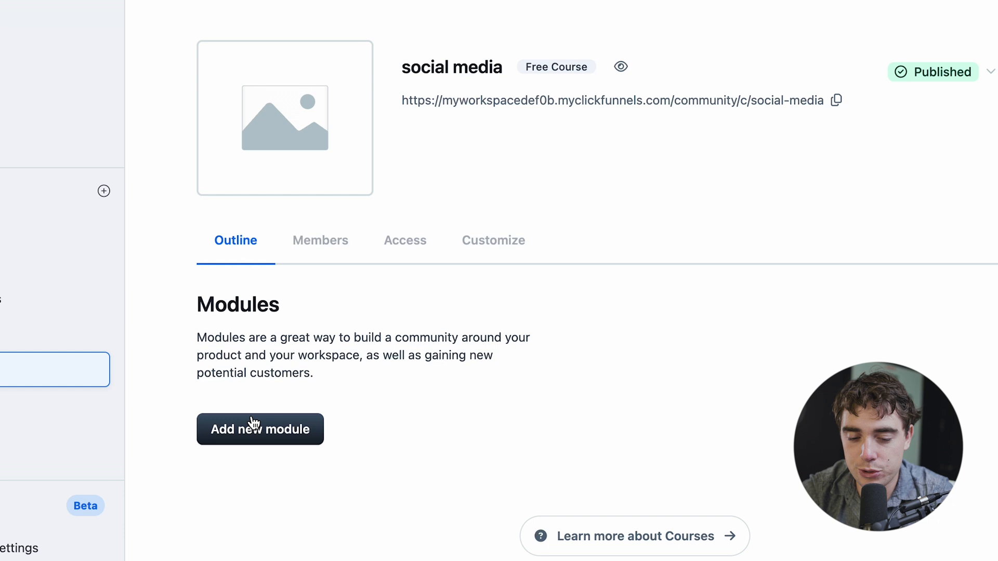
# Create a course module titled "FB management" with the description "$$$" and no parent module.
pyautogui.click(256, 430)
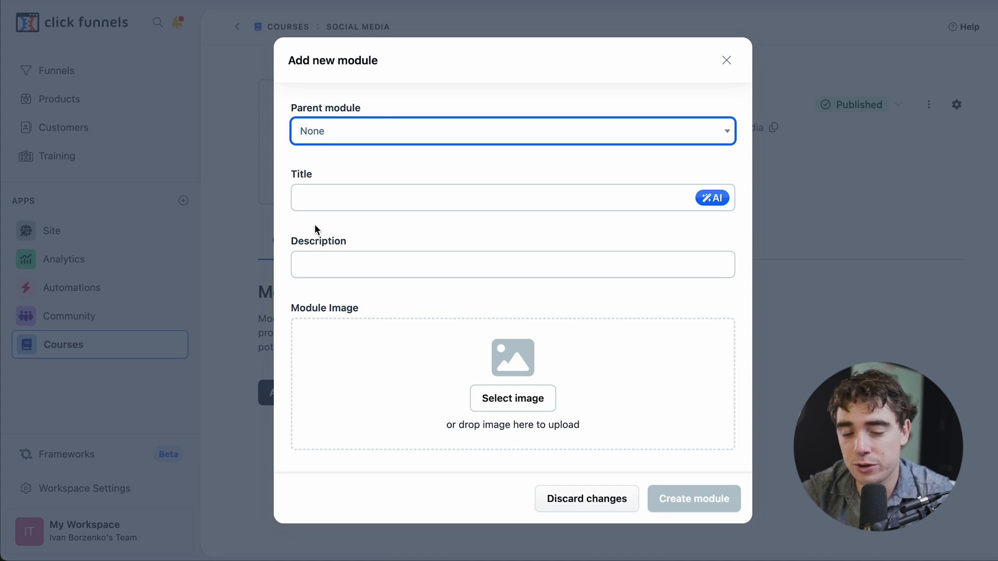
pyautogui.click(311, 202)
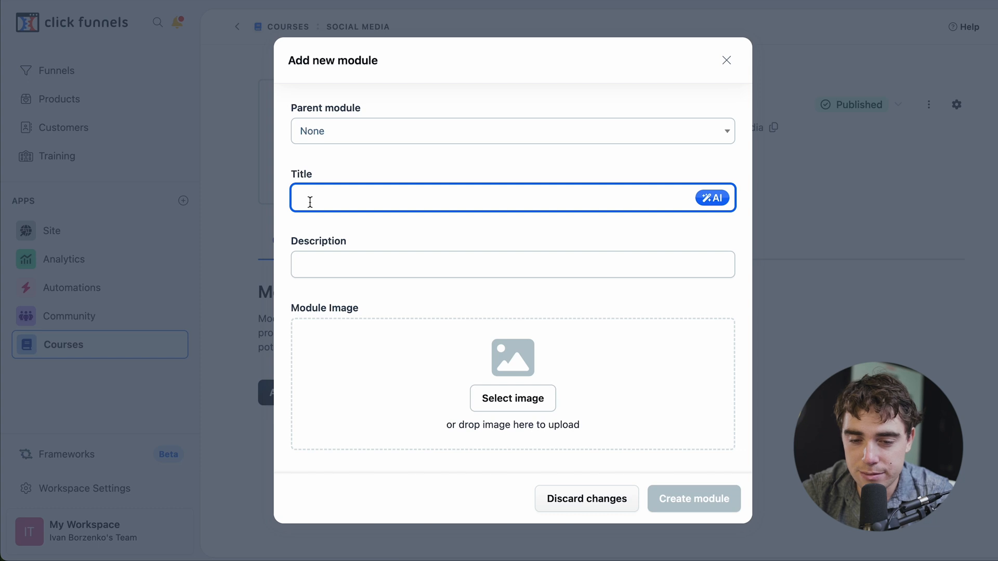
pyautogui.write('FB management')
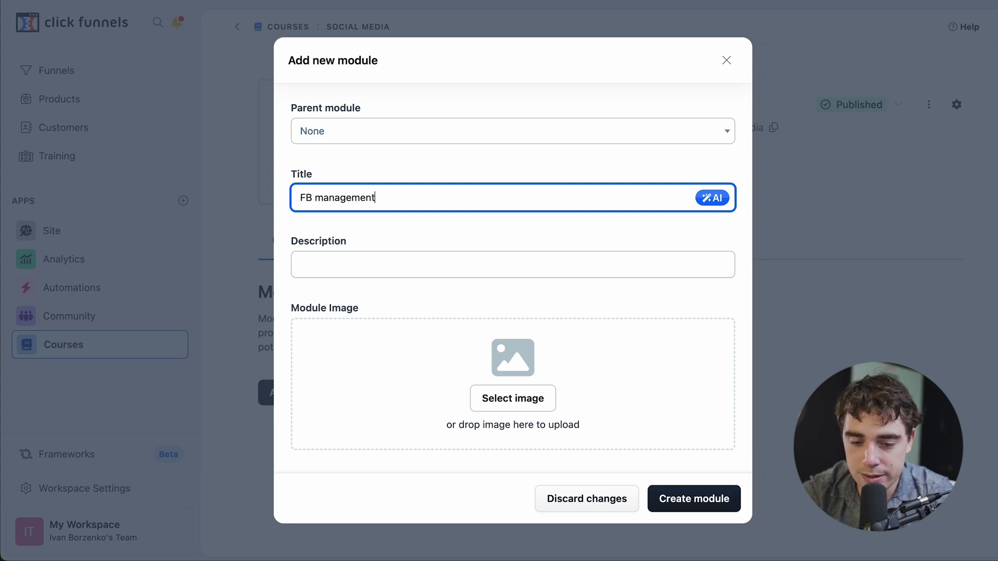
pyautogui.click(312, 263)
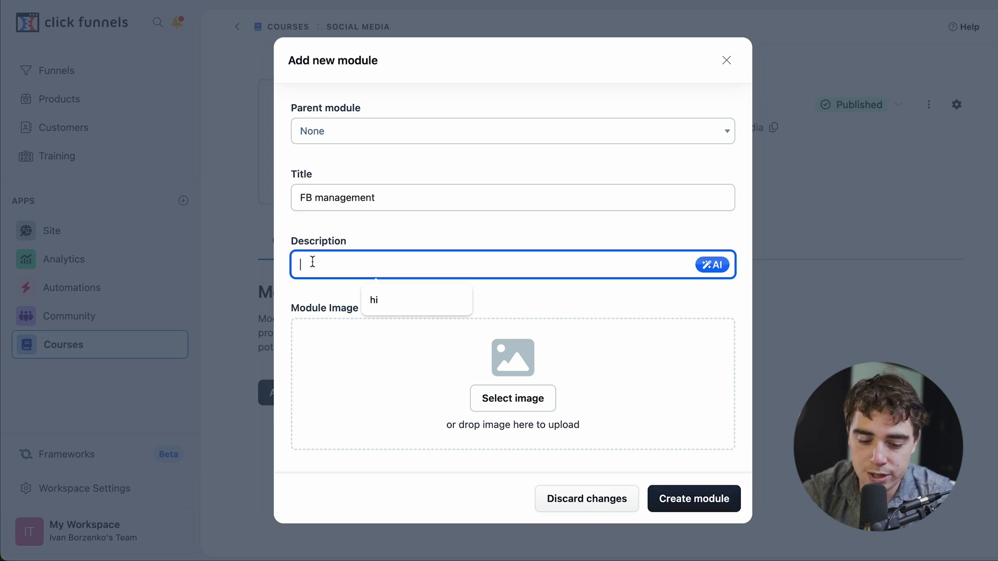
pyautogui.write('$$$')
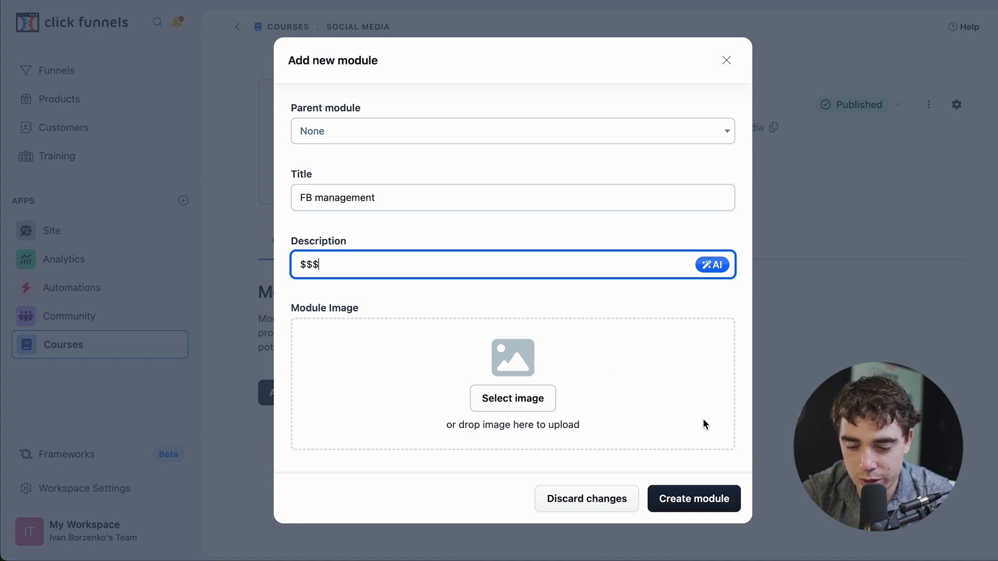
pyautogui.click(708, 497)
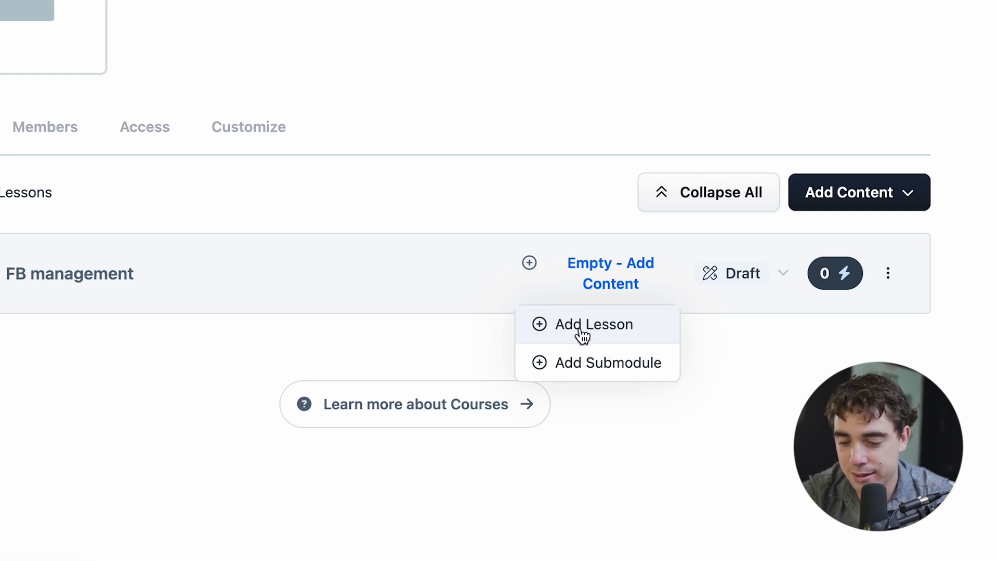
# Add a lesson titled "getting leads" to the FB management module.
pyautogui.click(581, 331)
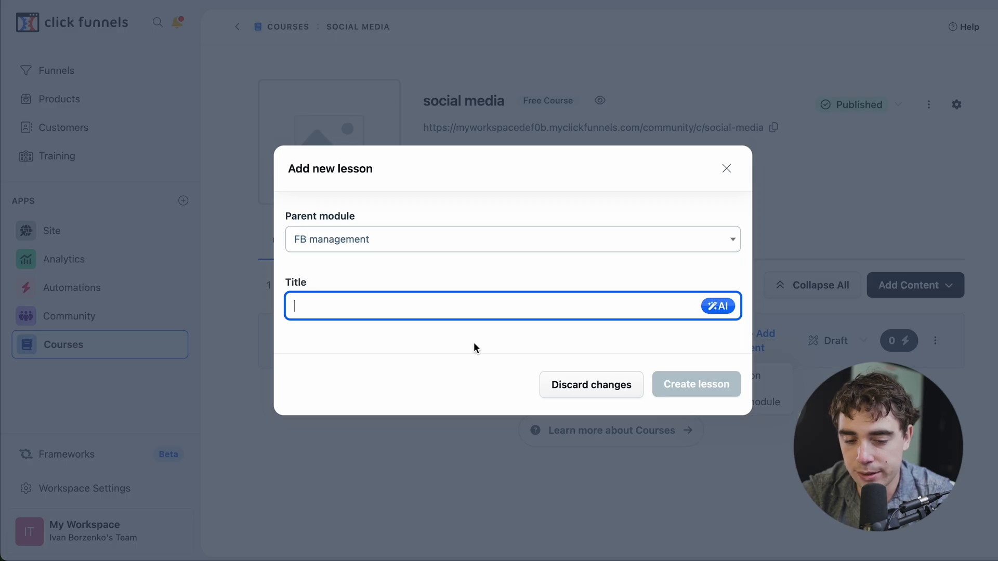
pyautogui.write('getting leads')
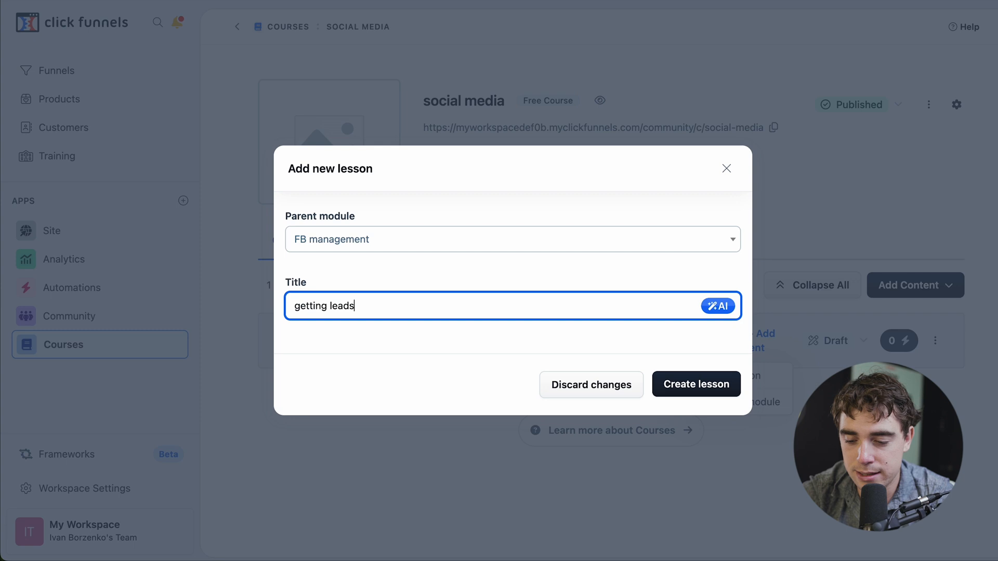
pyautogui.click(696, 384)
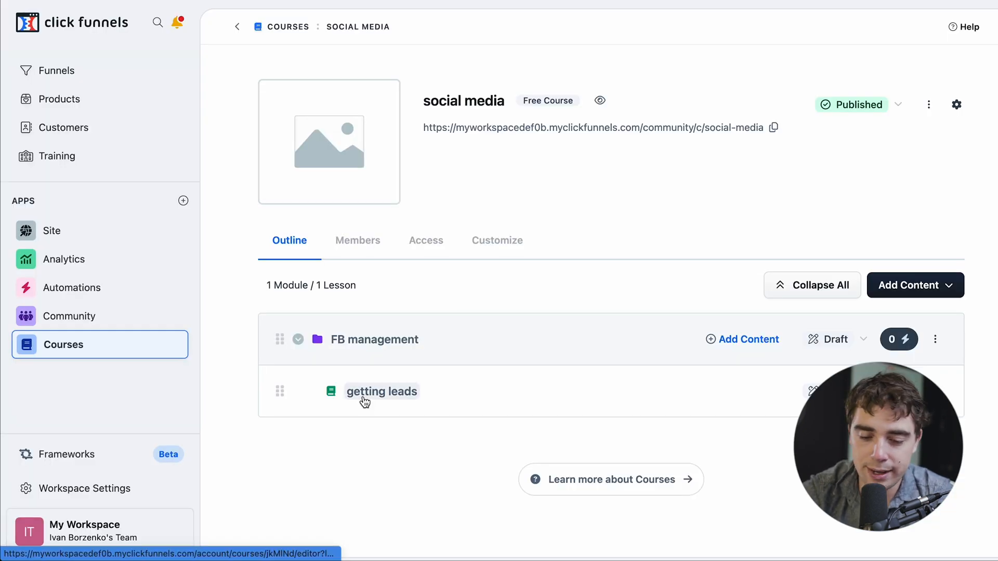
# Open the "getting leads" lesson for editing and look through its description, media, domain and path settings.
pyautogui.click(365, 401)
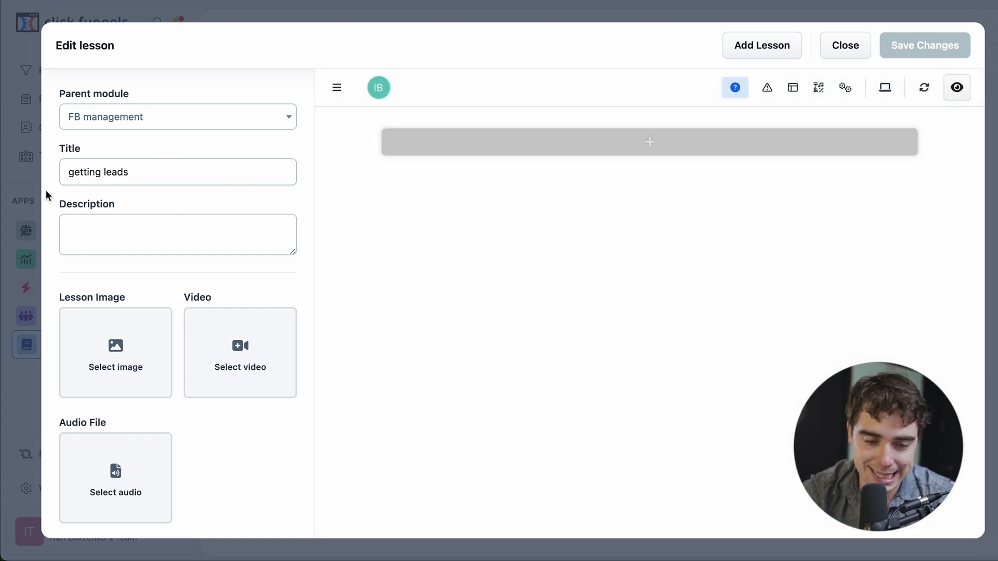
pyautogui.scroll(-2, 99, 287)
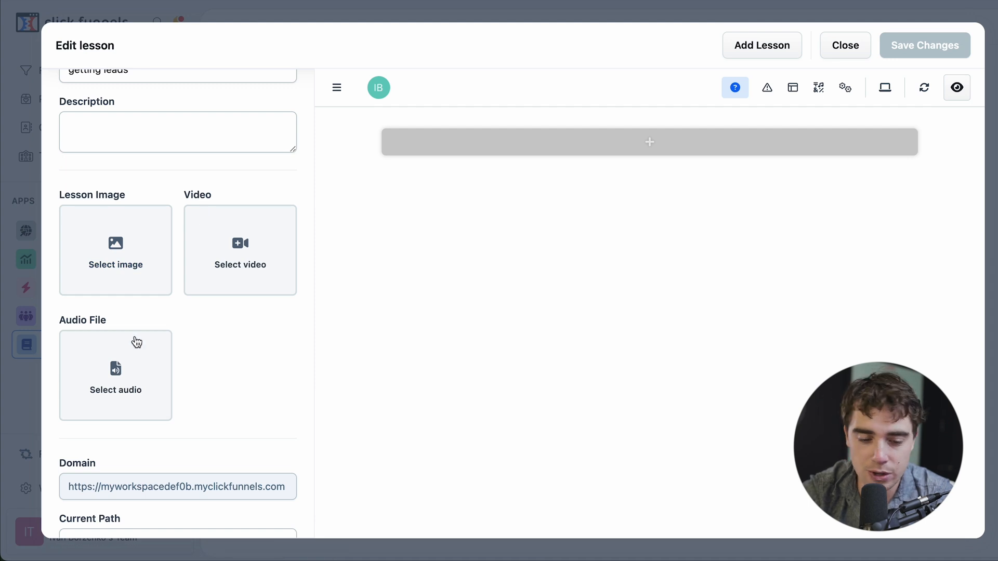
pyautogui.scroll(-1, 134, 349)
pyautogui.scroll(3, 134, 349)
pyautogui.scroll(-3, 95, 220)
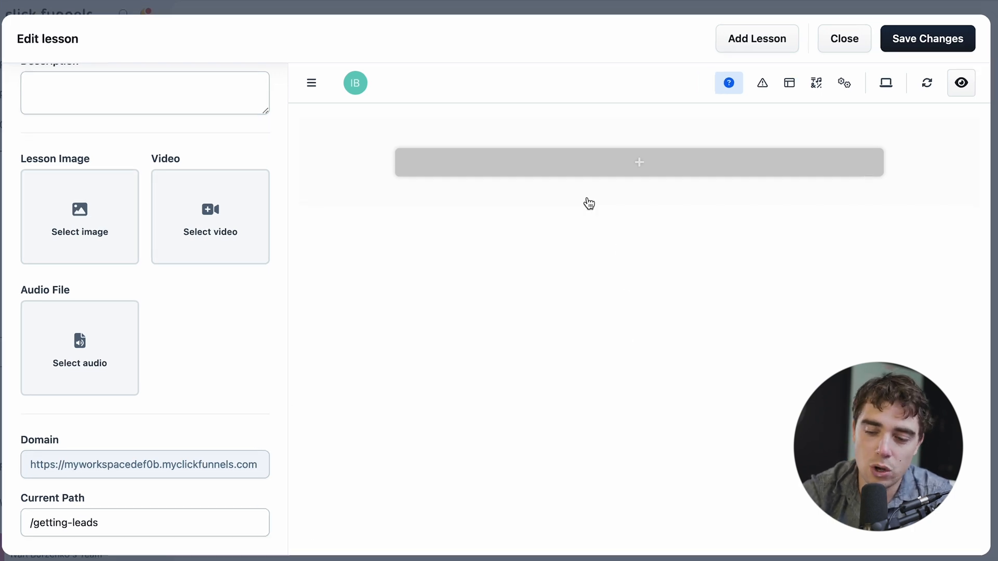
# Browse the available page elements and add a Headline element to the lesson's empty content row.
pyautogui.click(646, 164)
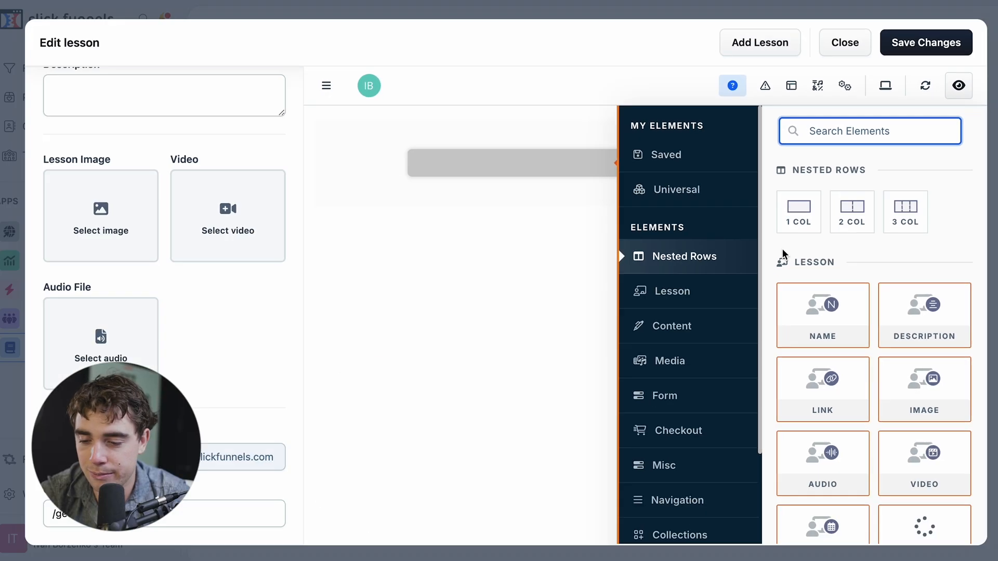
pyautogui.scroll(-5, 824, 333)
pyautogui.moveTo(825, 336); pyautogui.dragTo(769, 192)
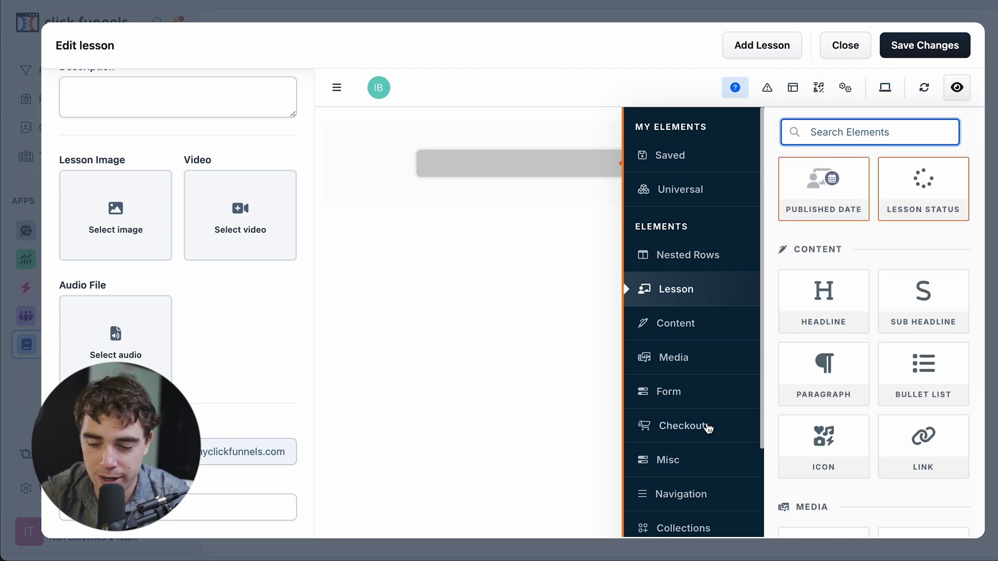
pyautogui.scroll(-5, 894, 244)
pyautogui.scroll(-2, 915, 281)
pyautogui.moveTo(918, 283); pyautogui.dragTo(918, 290)
pyautogui.scroll(-1, 918, 291)
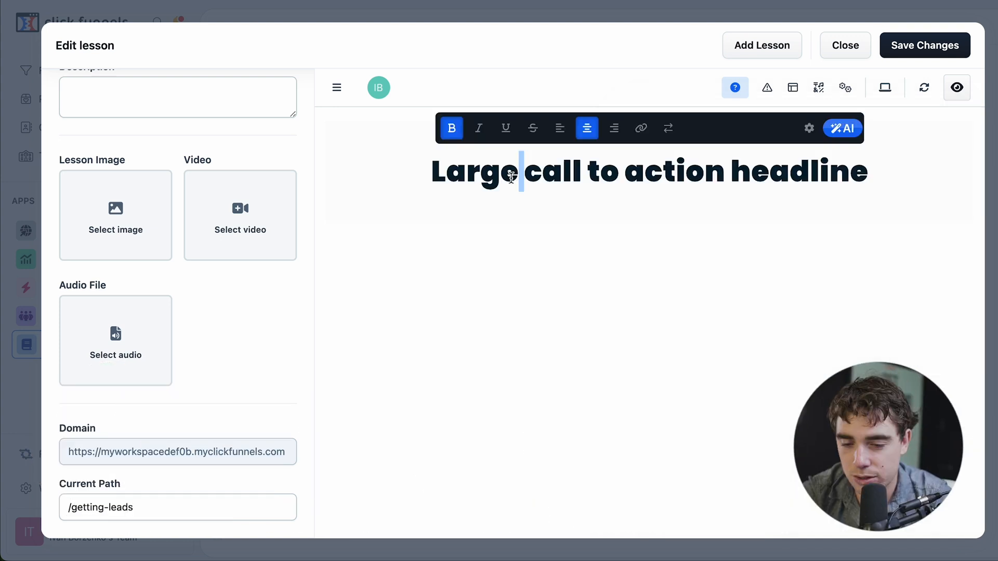
# Replace the lesson headline's placeholder text with "marketing 101".
pyautogui.tripleClick(511, 177)
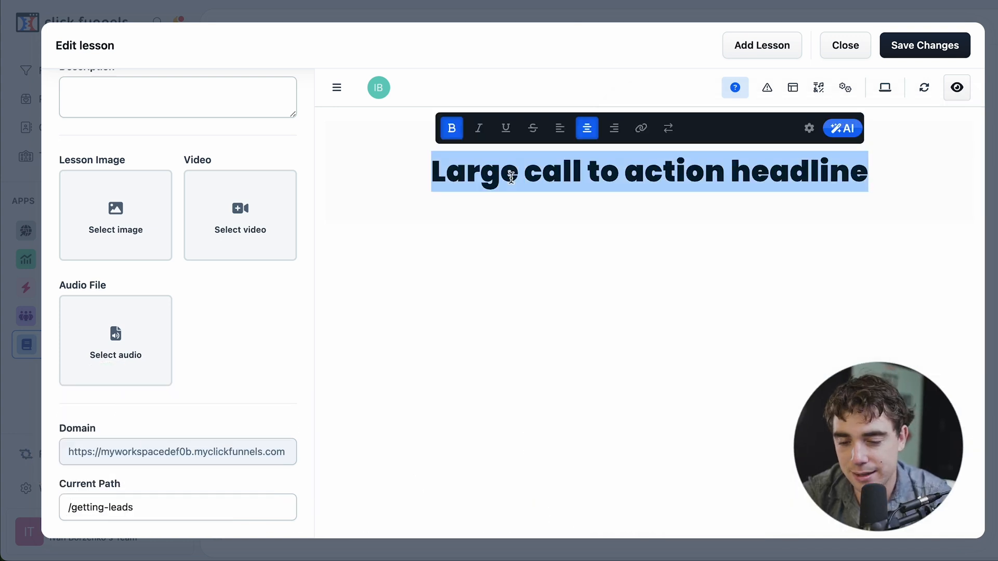
pyautogui.write('marketing 101')
pyautogui.click(761, 47)
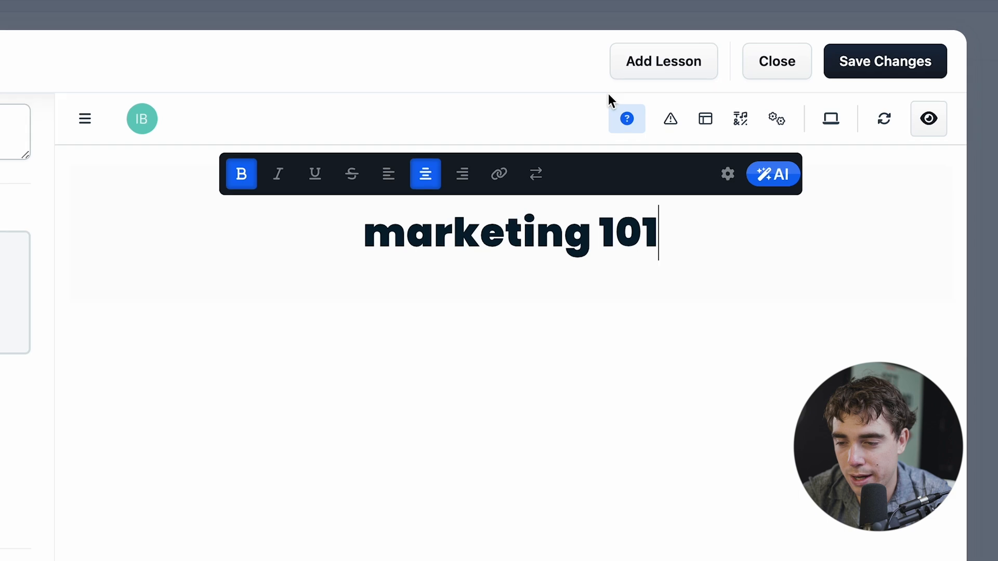
pyautogui.click(464, 124)
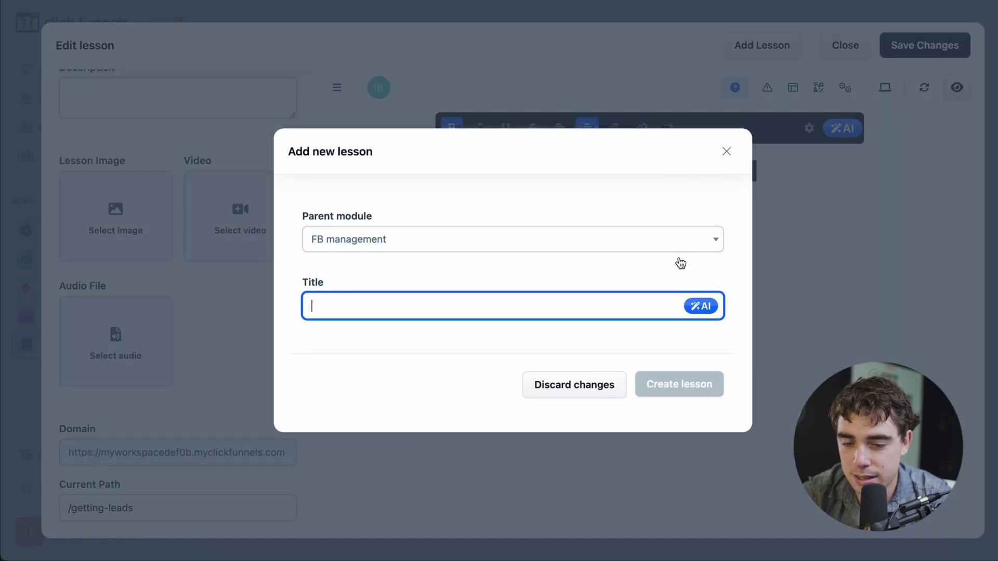
pyautogui.write('xxx')
pyautogui.press('Return')
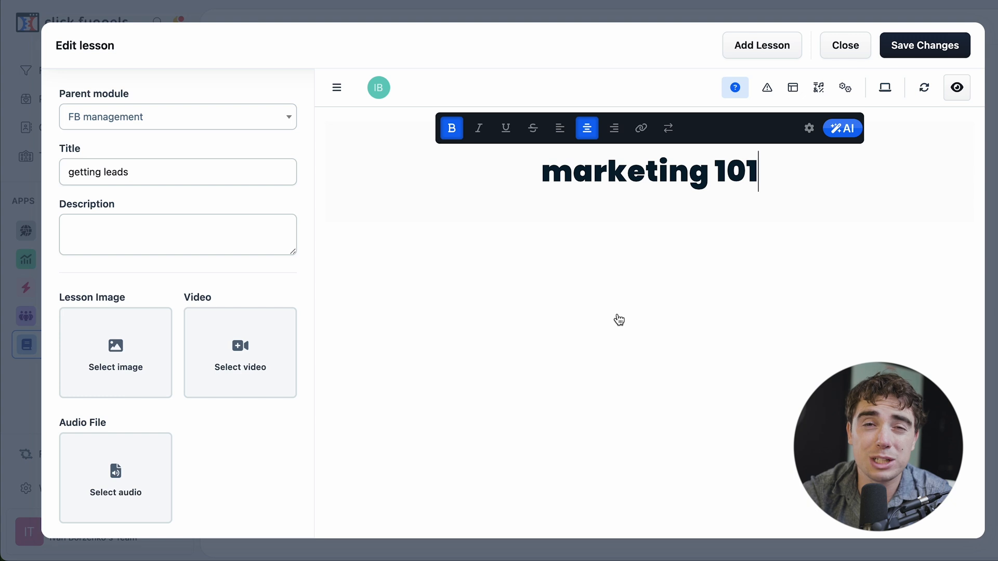
# Save the "getting leads" lesson and add another lesson titled "xxx" to the FB management module.
pyautogui.click(919, 44)
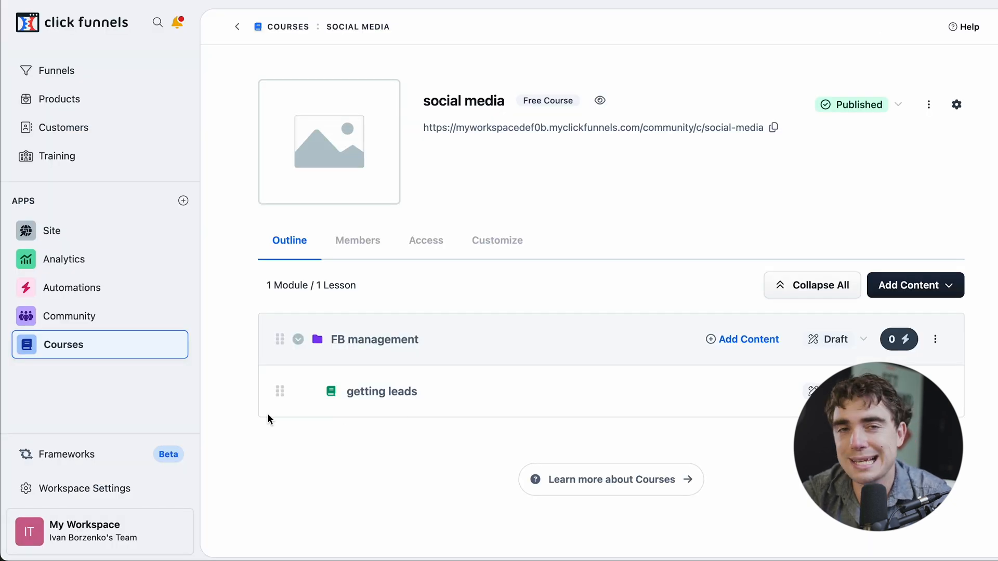
pyautogui.click(268, 415)
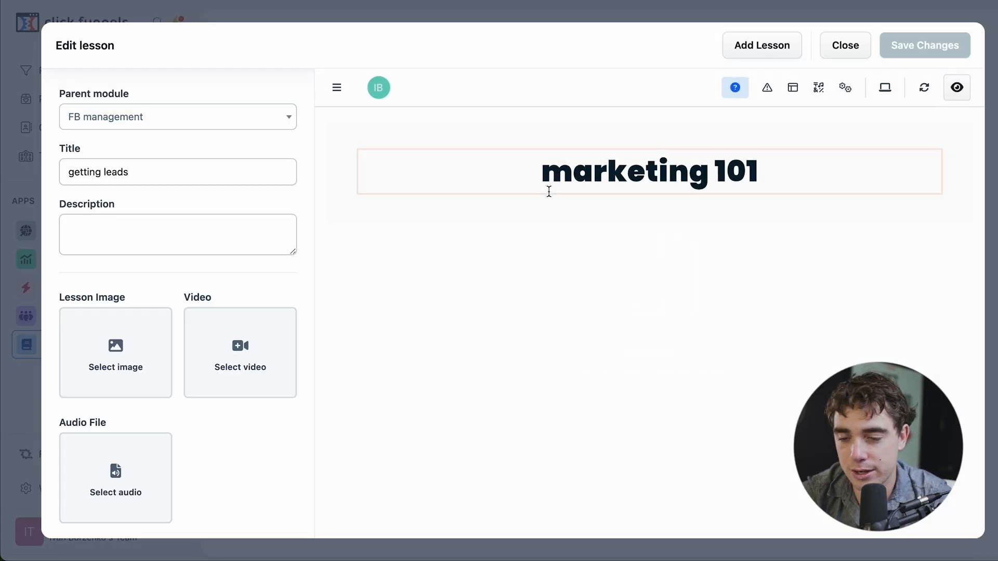
pyautogui.click(761, 47)
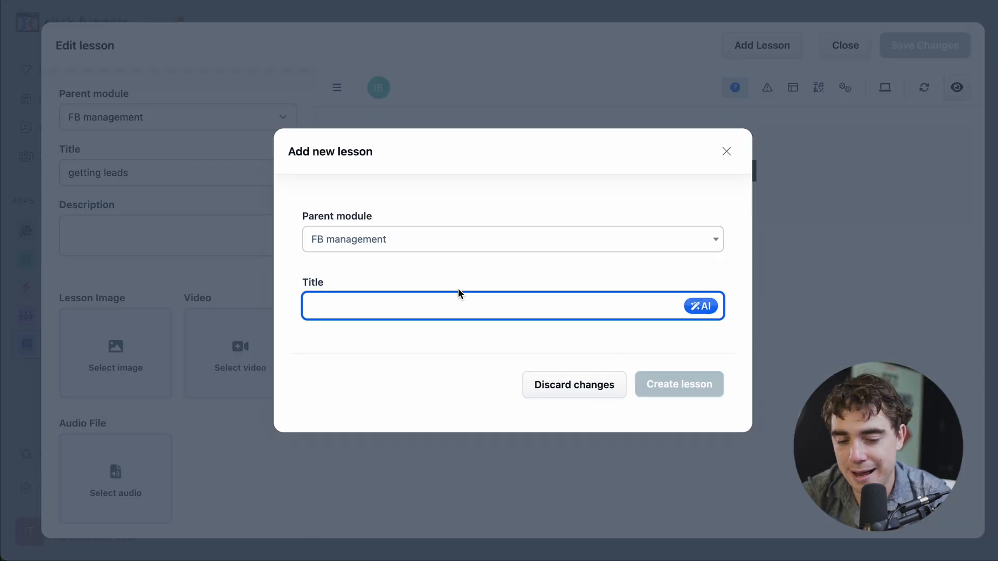
pyautogui.write('xxx')
pyautogui.press('Return')
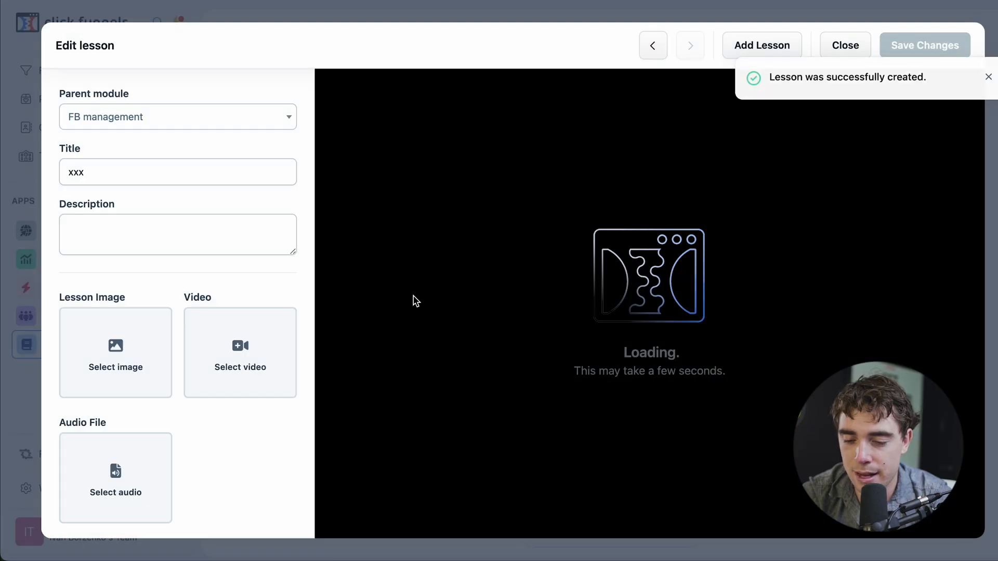
pyautogui.click(841, 45)
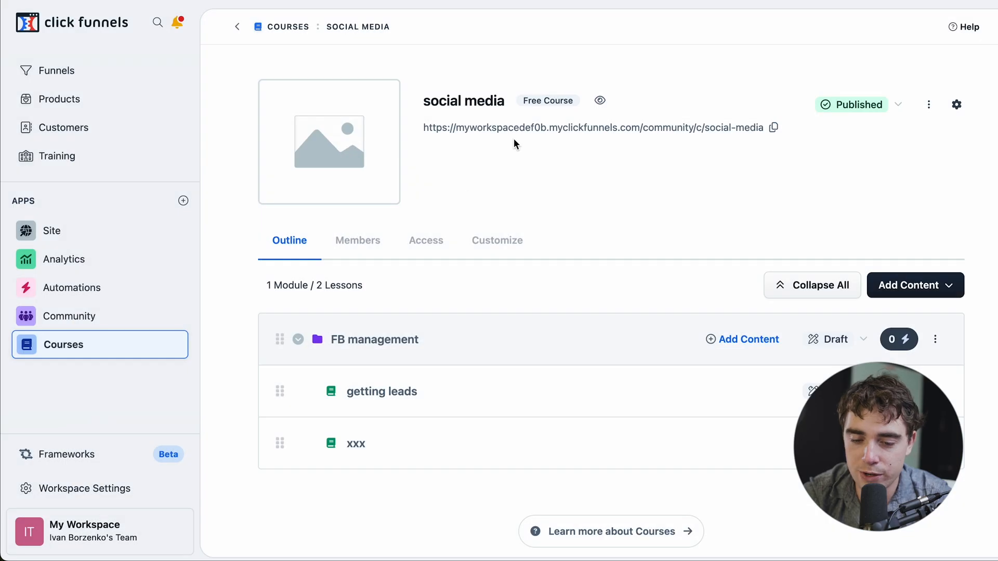
# Look through the FB management module's publishing options, including the blocker lesson setting of the Lock option, without changing its status.
pyautogui.moveTo(325, 180)
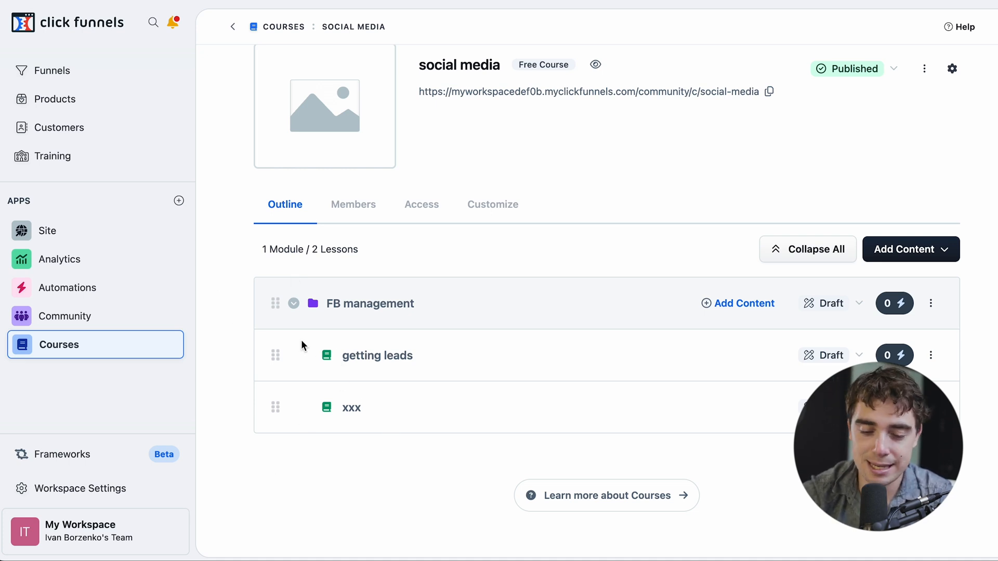
pyautogui.scroll(1, 452, 253)
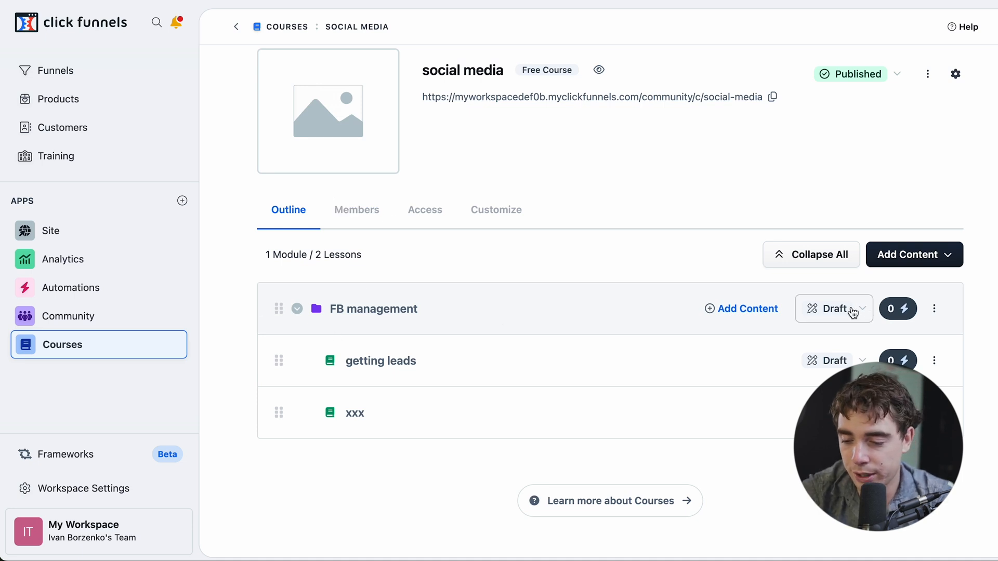
pyautogui.click(828, 312)
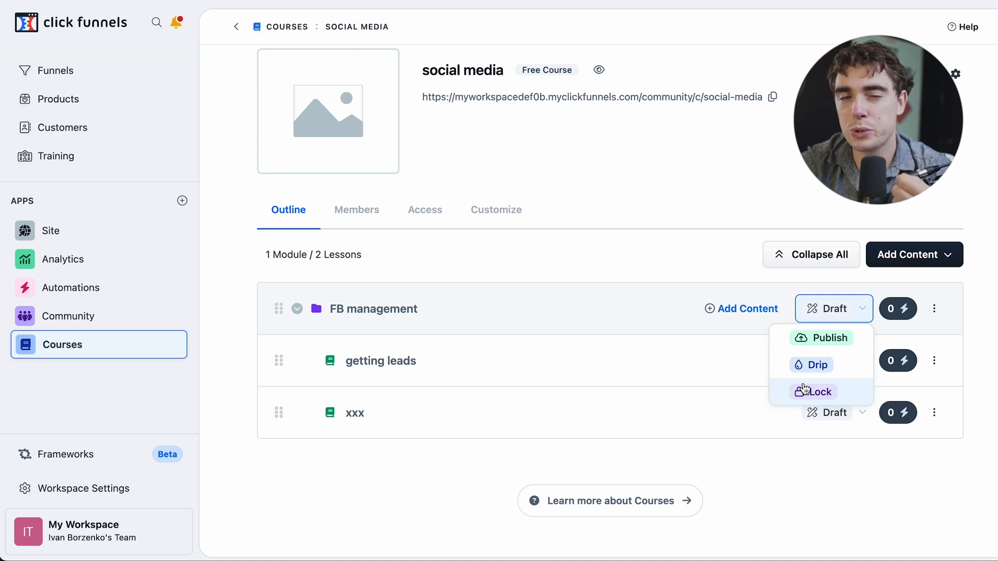
pyautogui.click(813, 392)
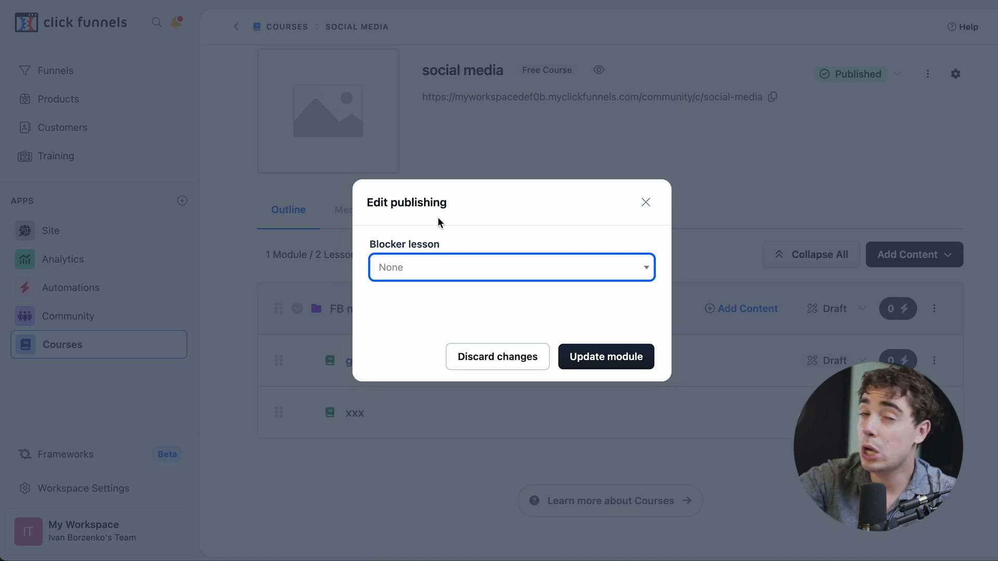
pyautogui.click(646, 203)
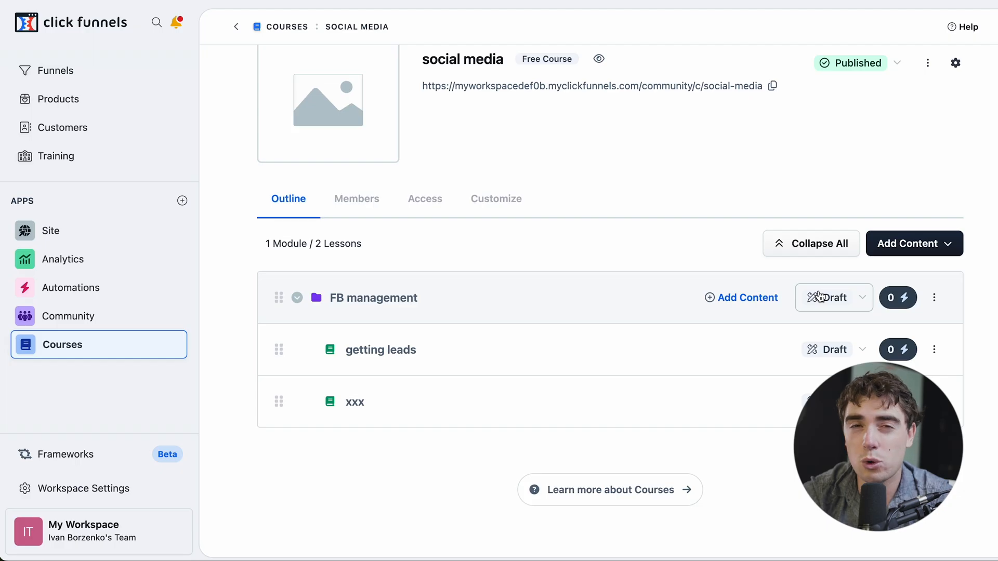
pyautogui.click(822, 298)
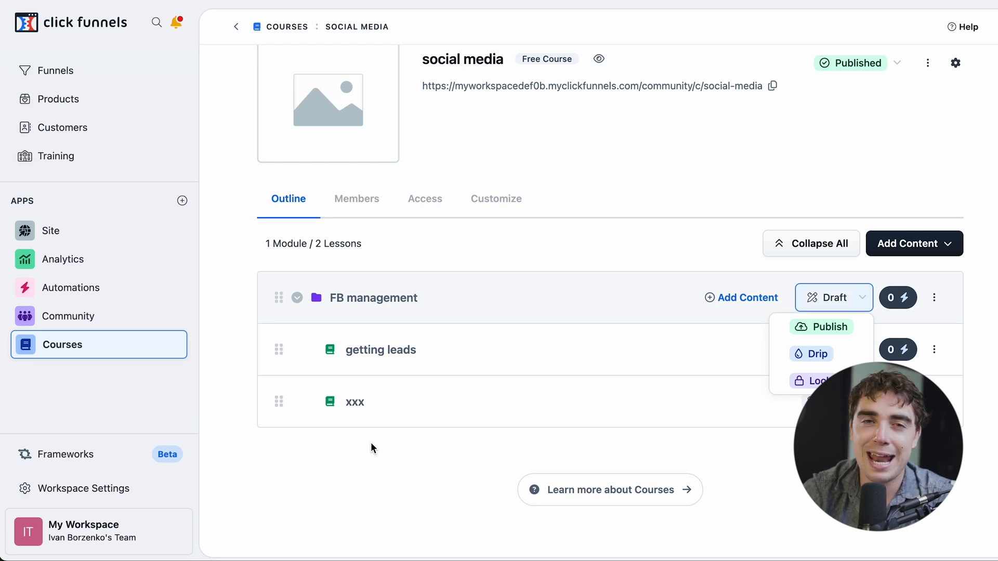
# Open the list of members enrolled in the social media course.
pyautogui.scroll(2, 350, 243)
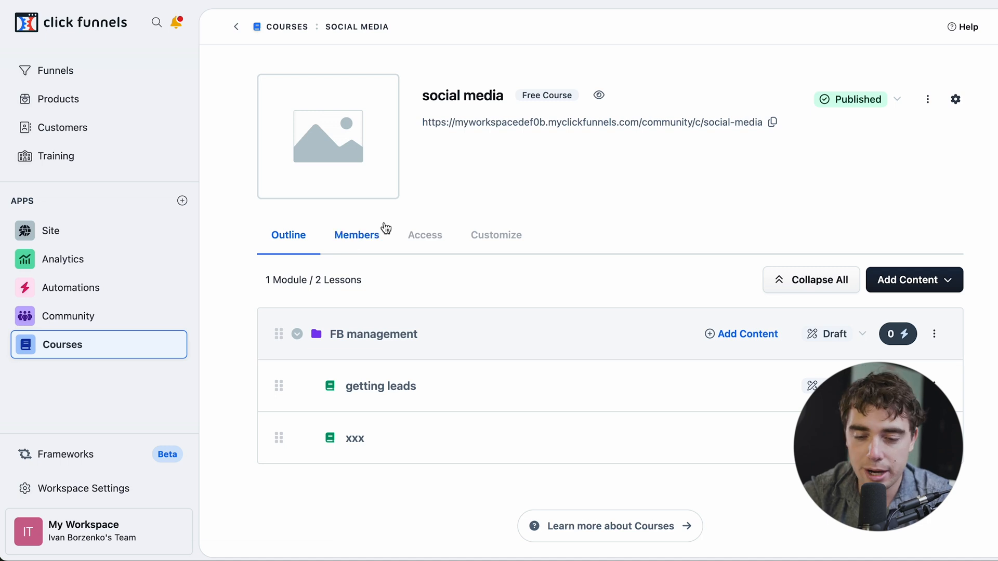
pyautogui.click(360, 238)
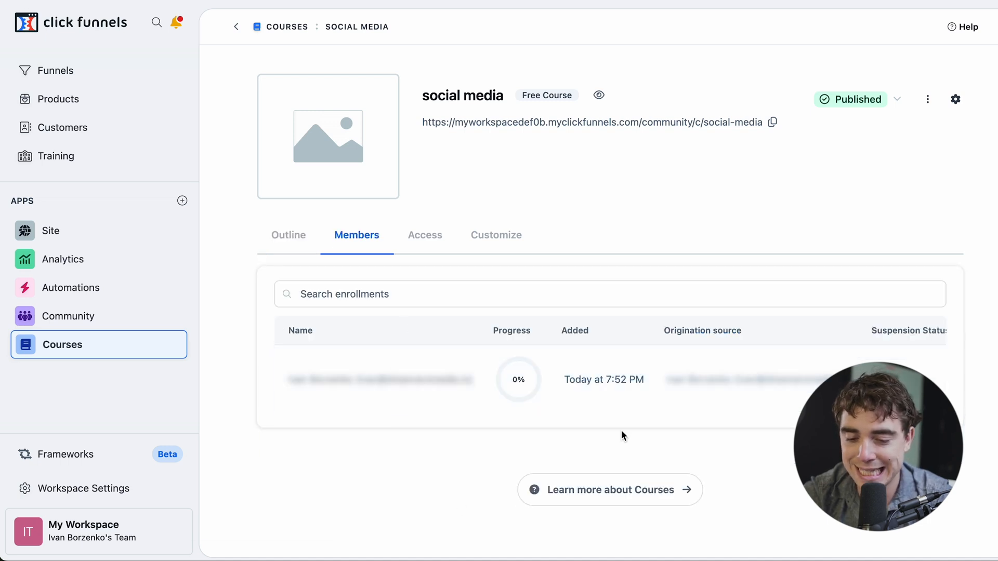